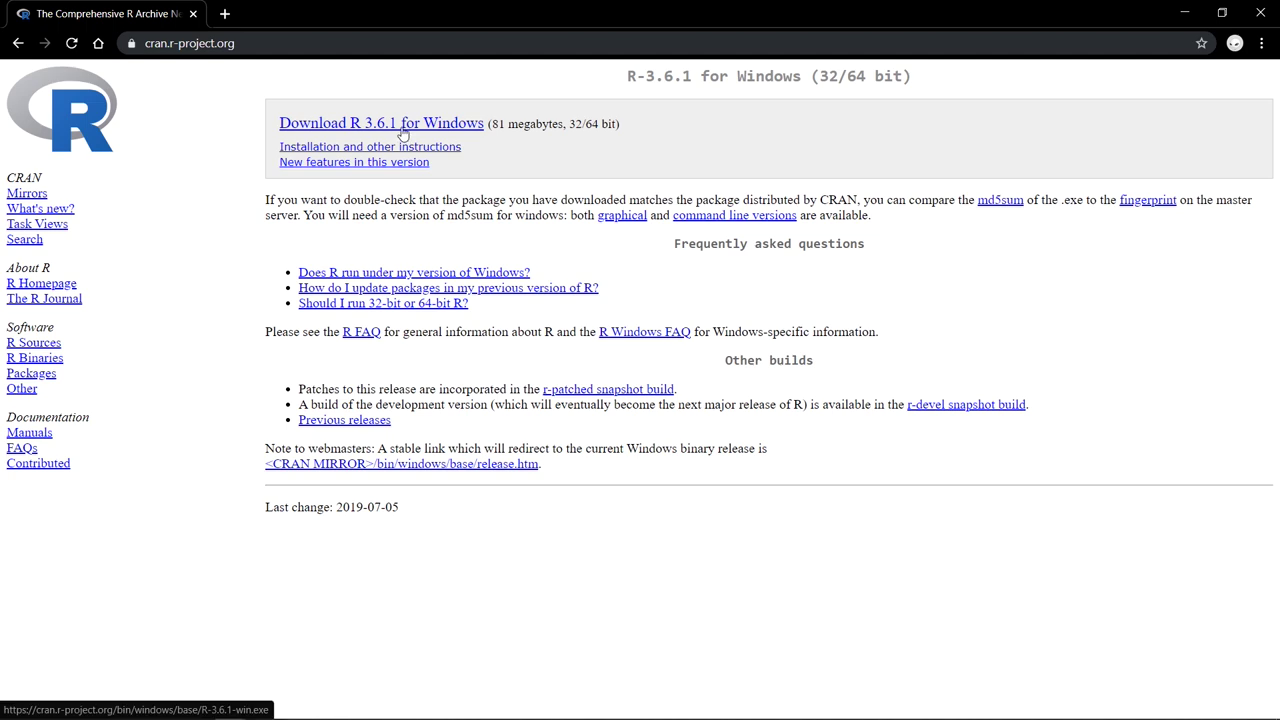
- Download the R 3.6.1 installer for Windows and save R-3.6.1-win.exe in the Descargas folder
left_click(403, 124)
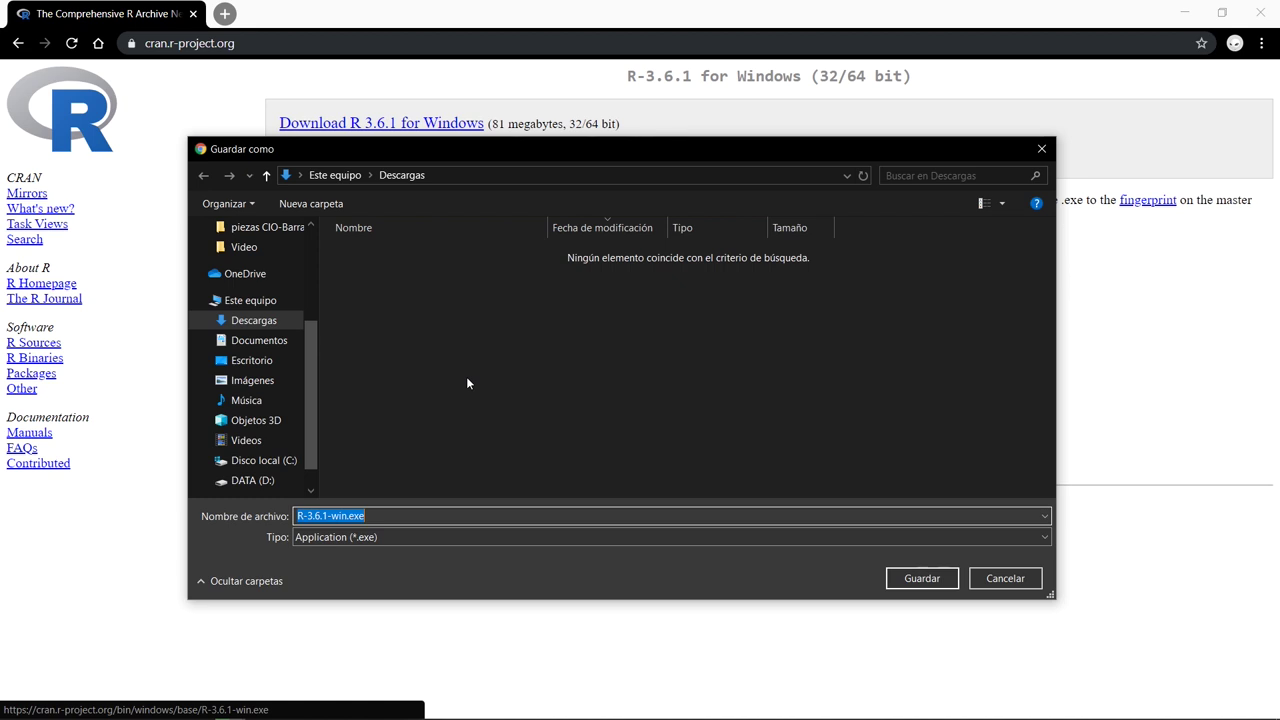
left_click(914, 583)
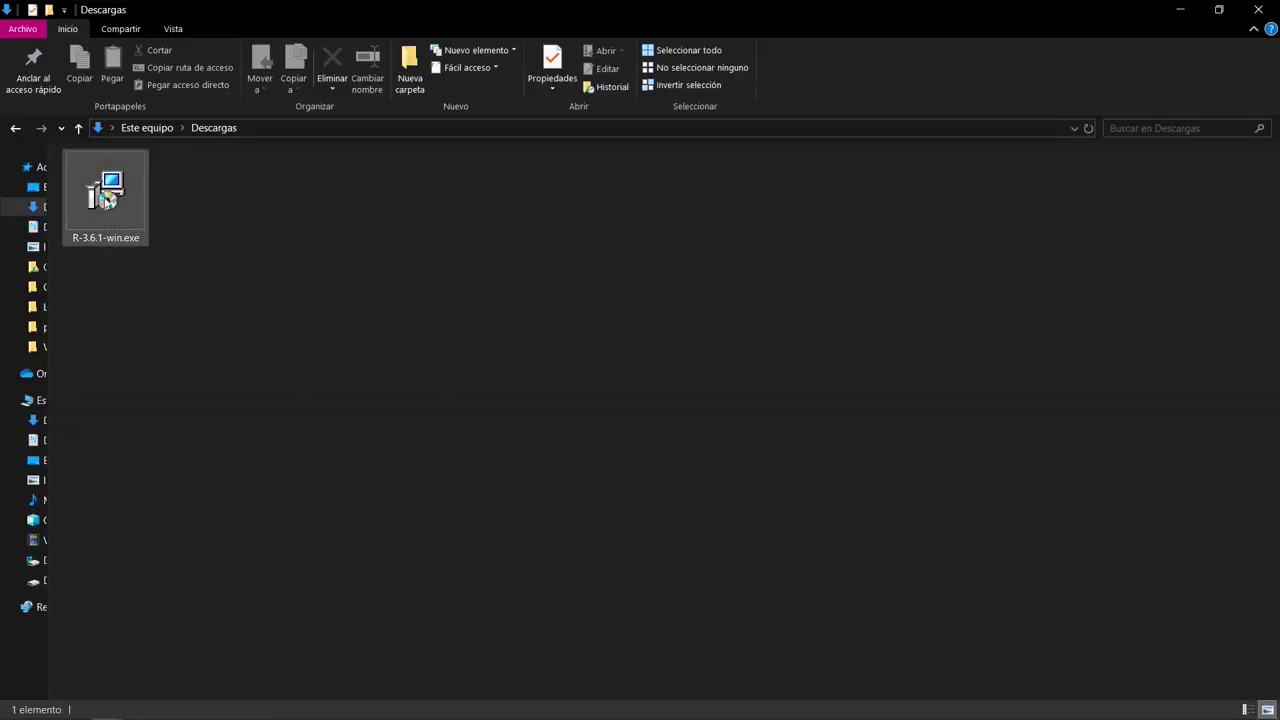
- In File Explorer, run R-3.6.1-win.exe as administrator, allow it to make changes, and accept Español as the installation language
left_click(106, 200)
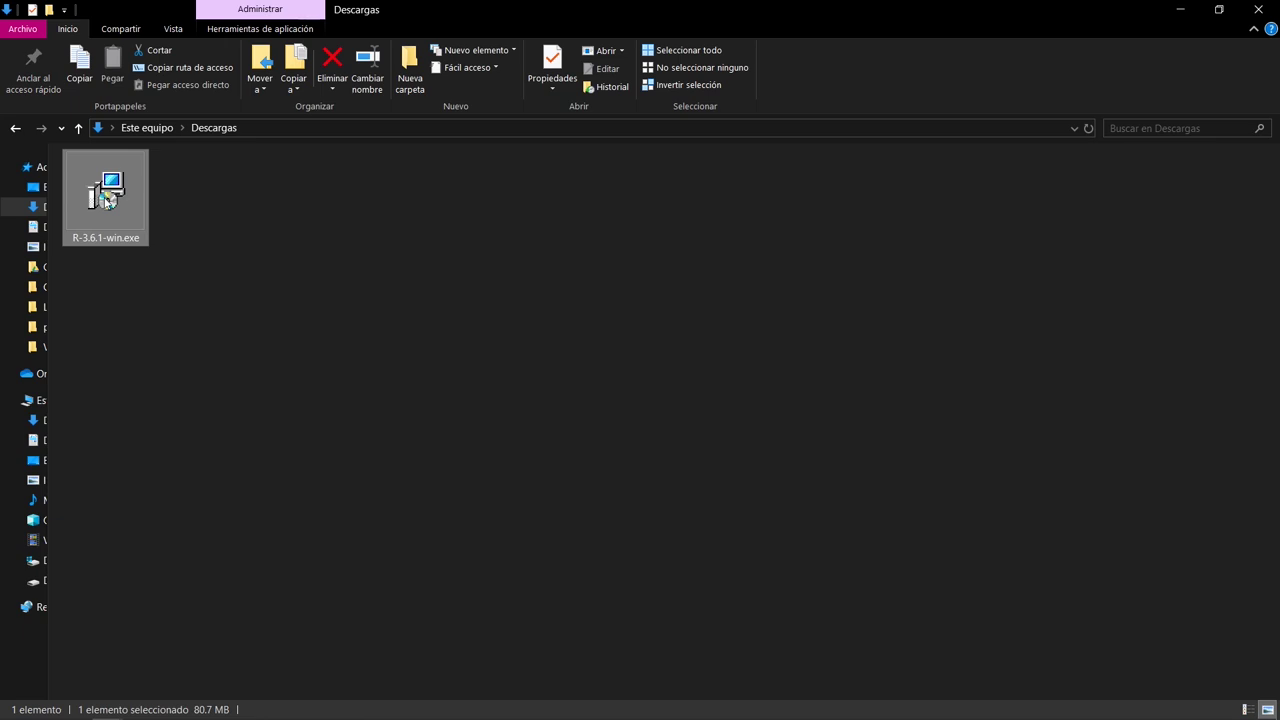
right_click(106, 200)
left_click(150, 231)
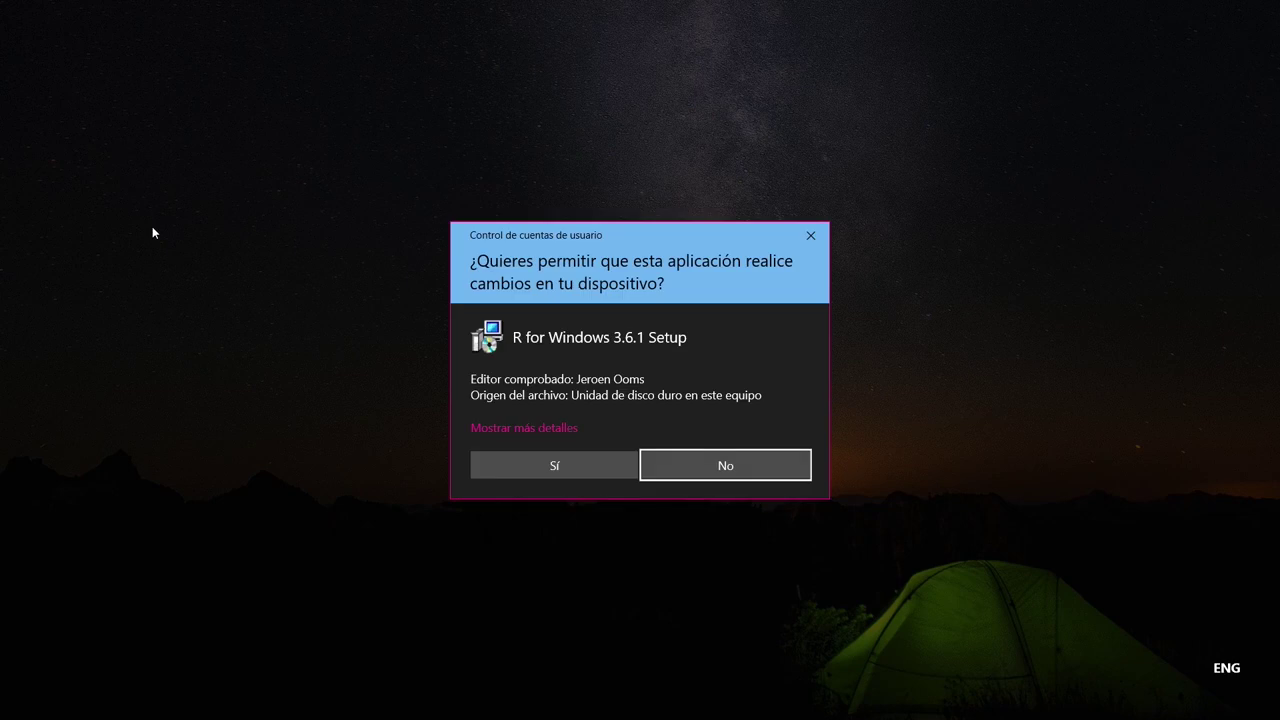
left_click(564, 466)
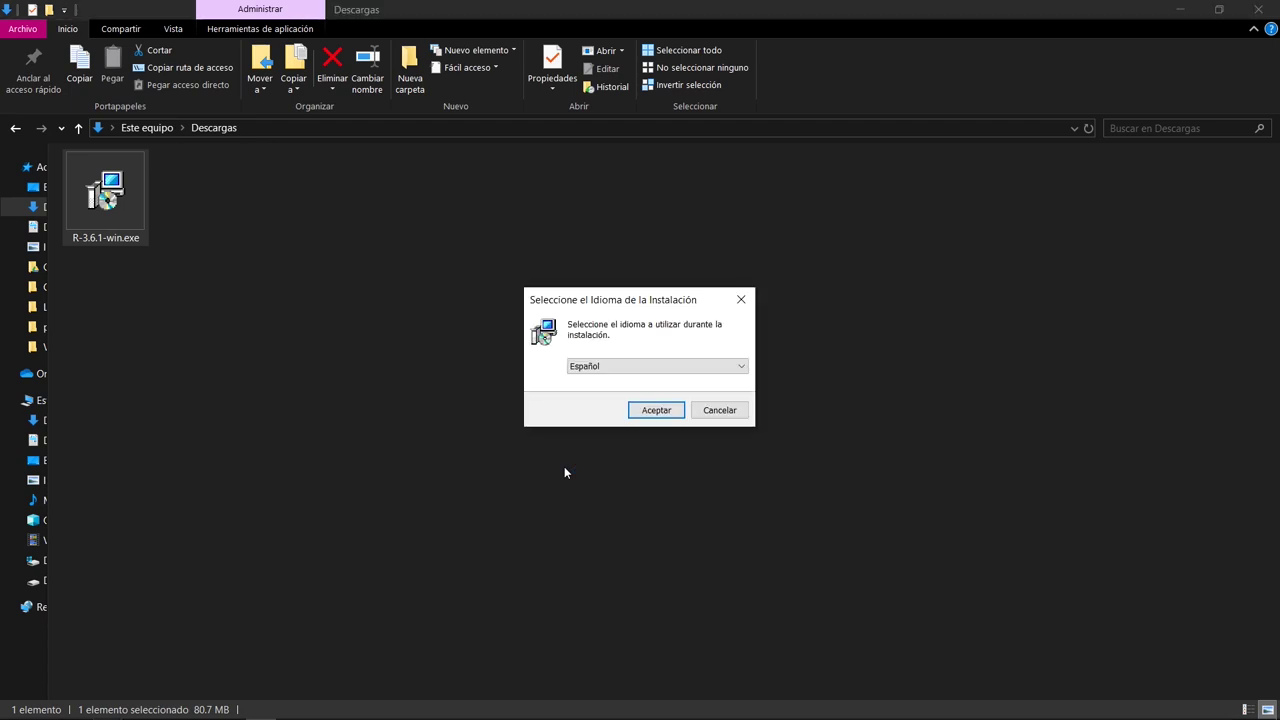
left_click(655, 410)
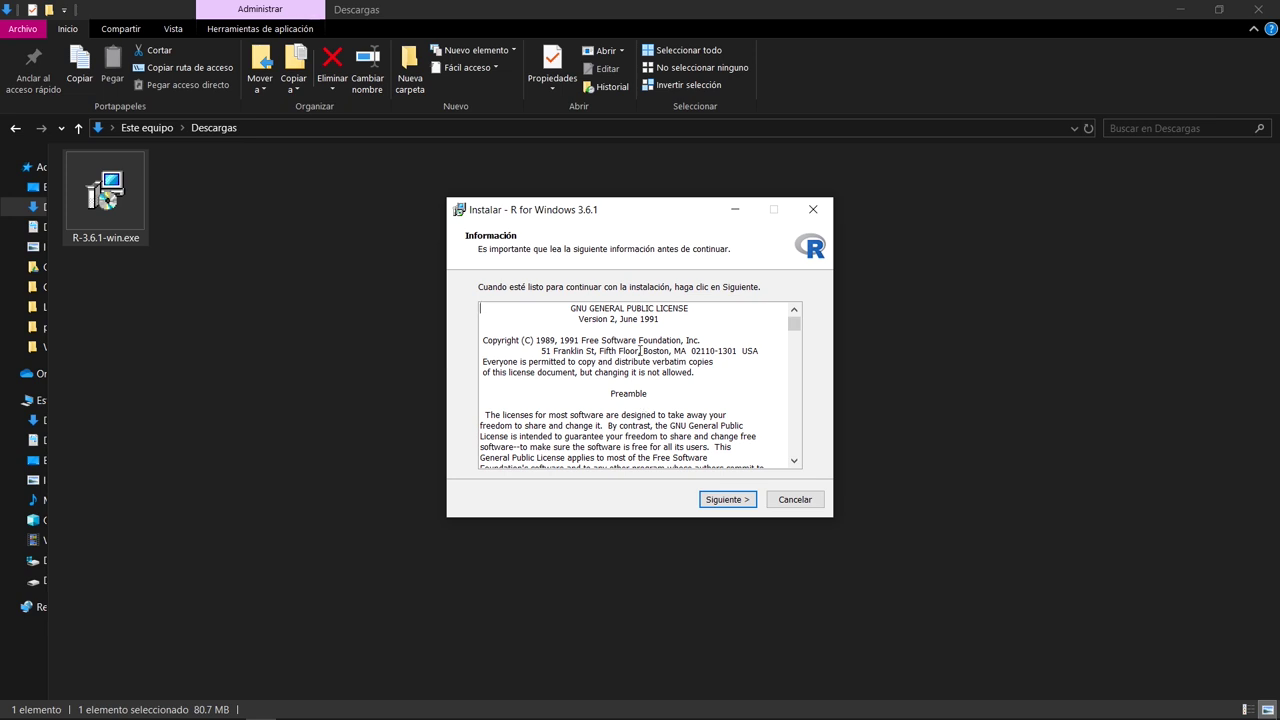
- Proceed past the licence, keeping folder C:\Program Files\R\R-3.6.1, all four components, No for configuration options, and Start Menu folder R
left_click(714, 501)
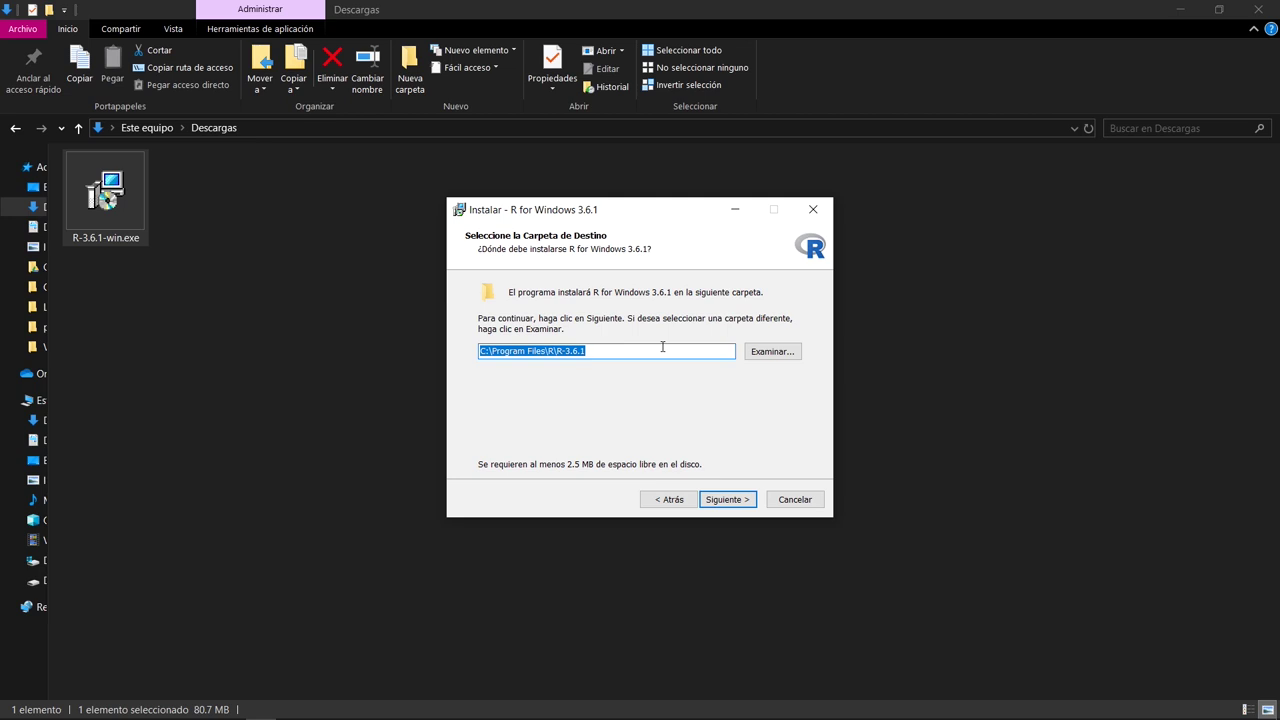
left_click(723, 500)
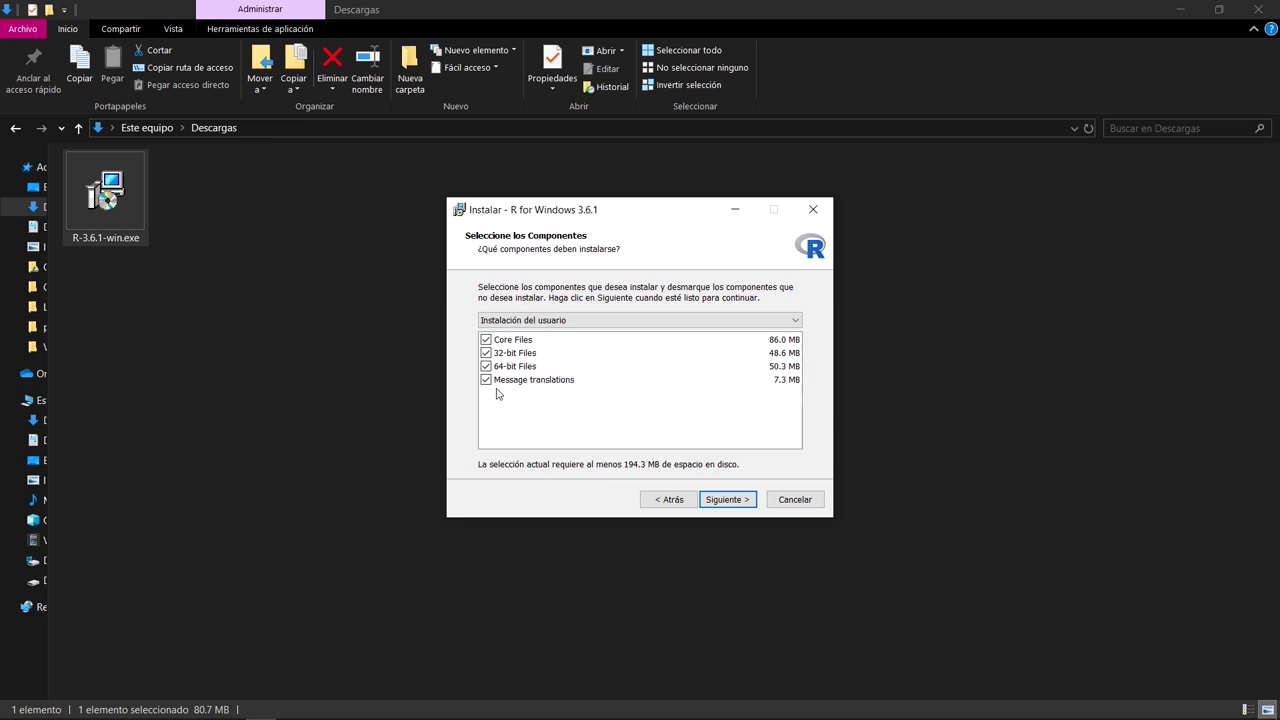
left_click(726, 505)
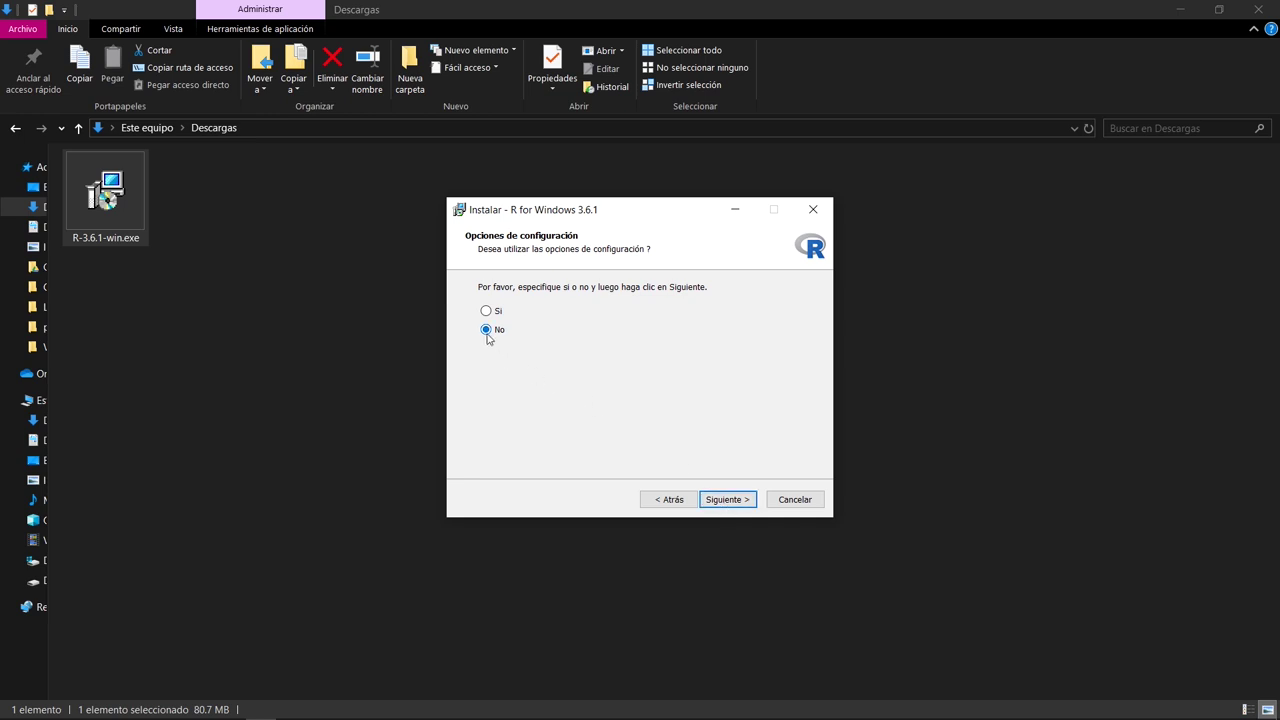
left_click(727, 500)
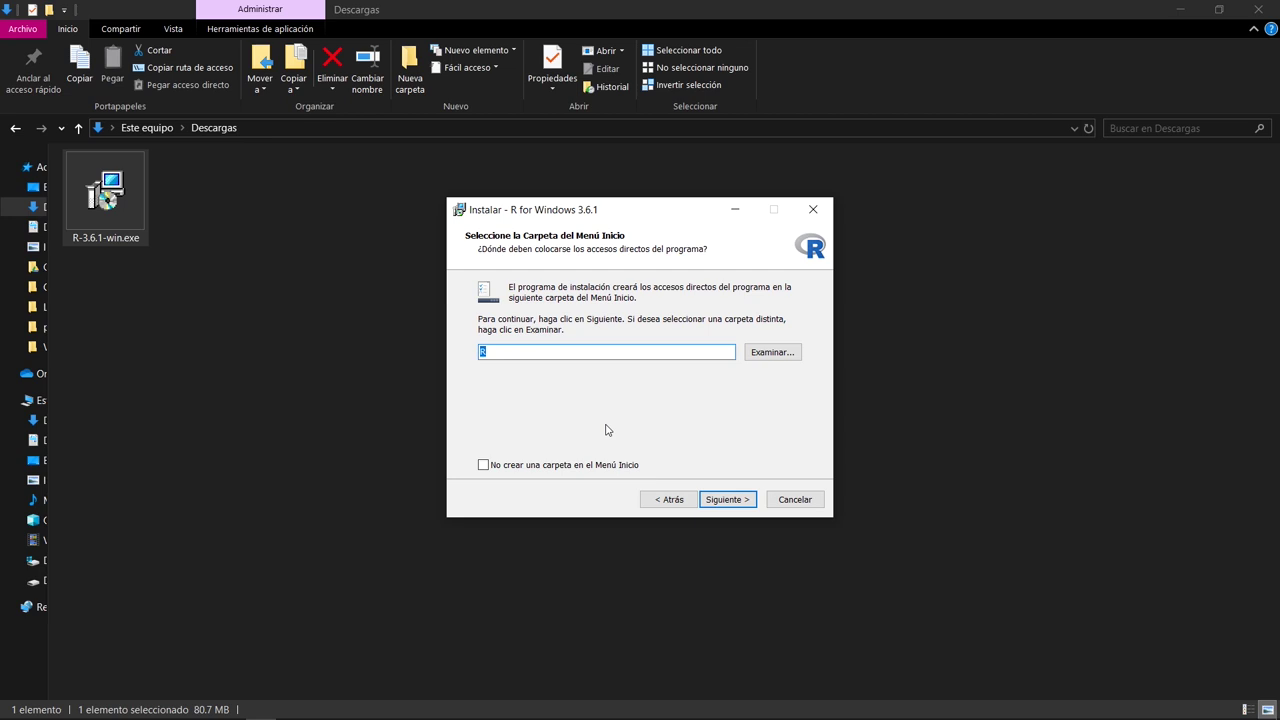
left_click(718, 502)
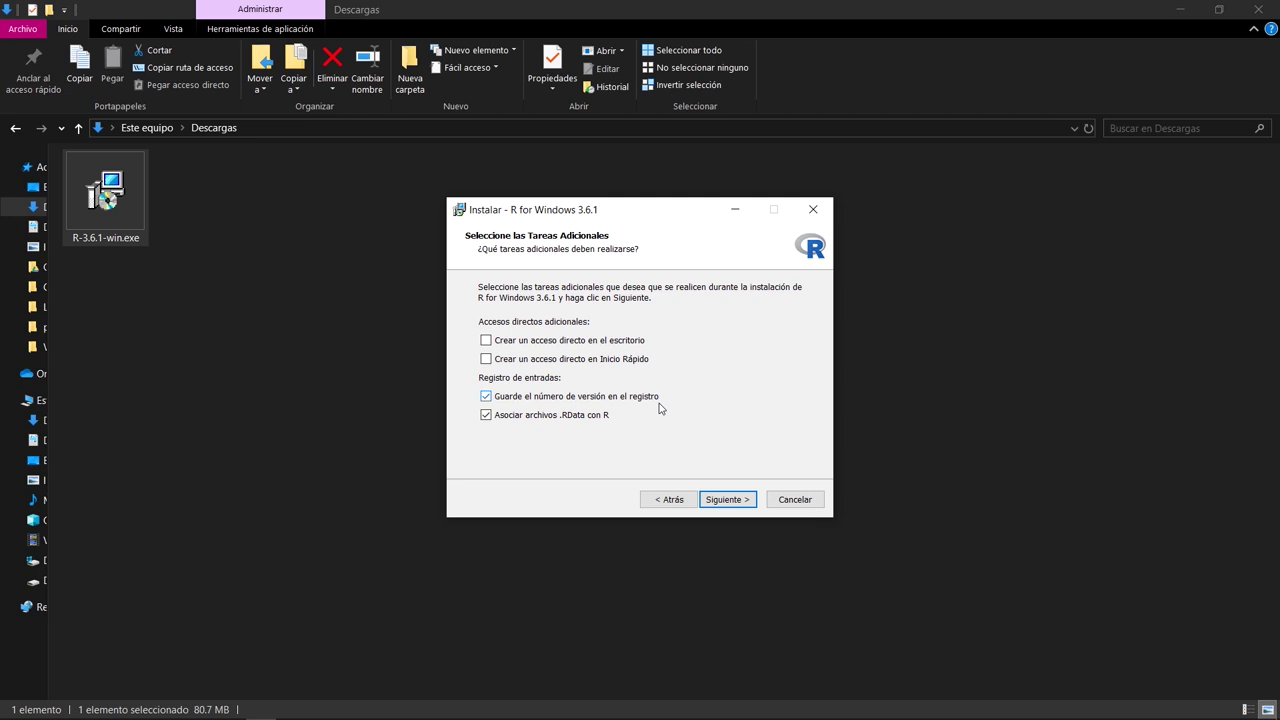
- Toggle the .RData file association task, install R for Windows 3.6.1, and close the finished setup wizard
left_click(489, 416)
left_click(727, 500)
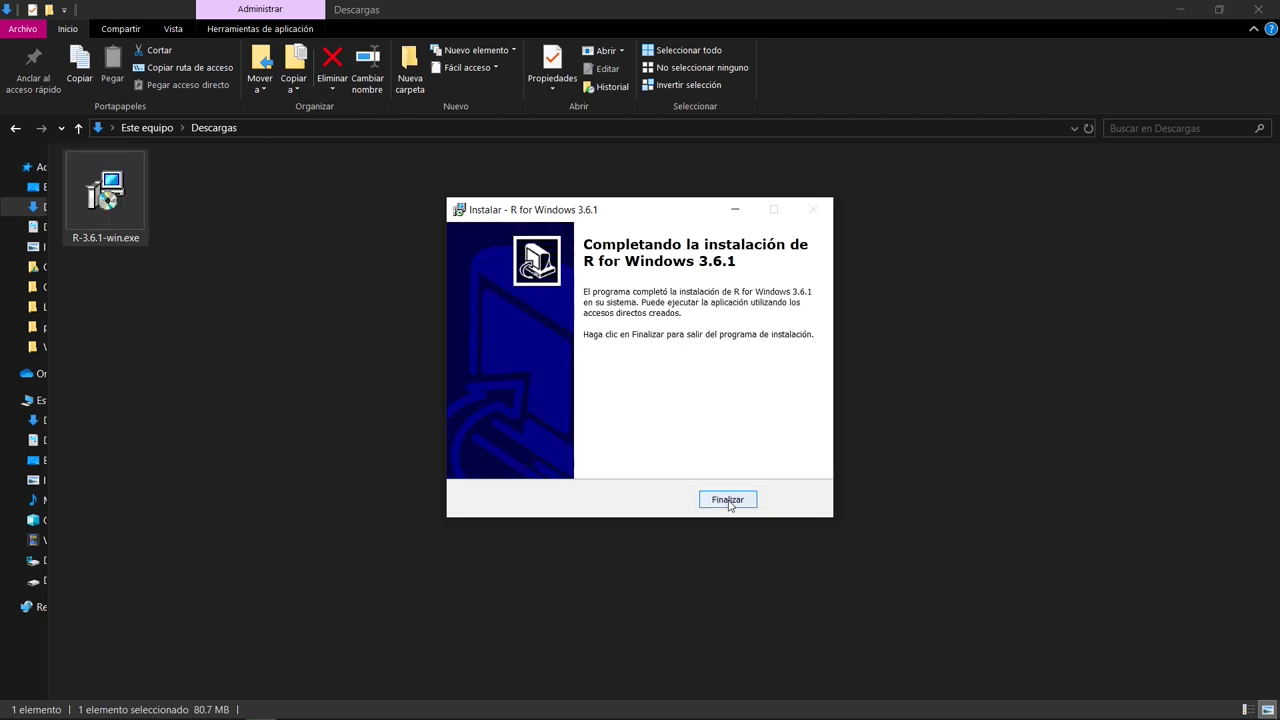
left_click(728, 500)
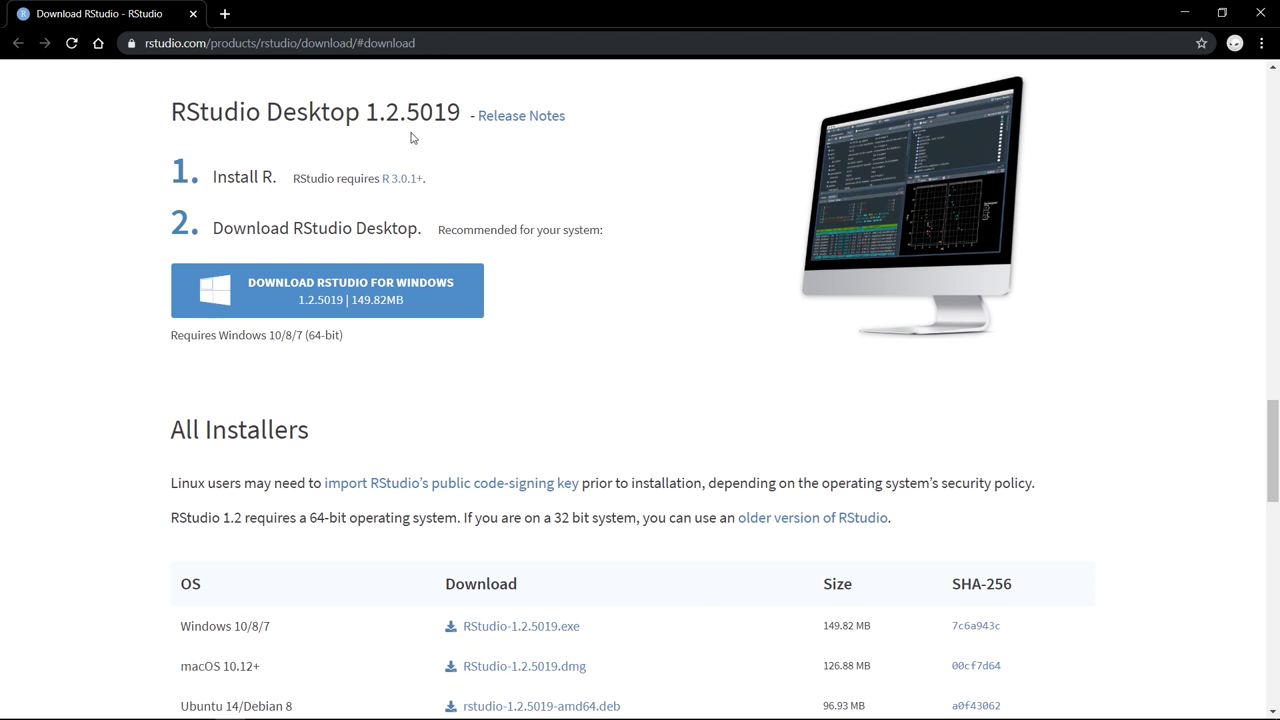
- On the RStudio download page in Chrome, download the Windows 10/8/7 installer and save RStudio-1.2.5019.exe in Descargas
scroll(693, 378, "down", 2)
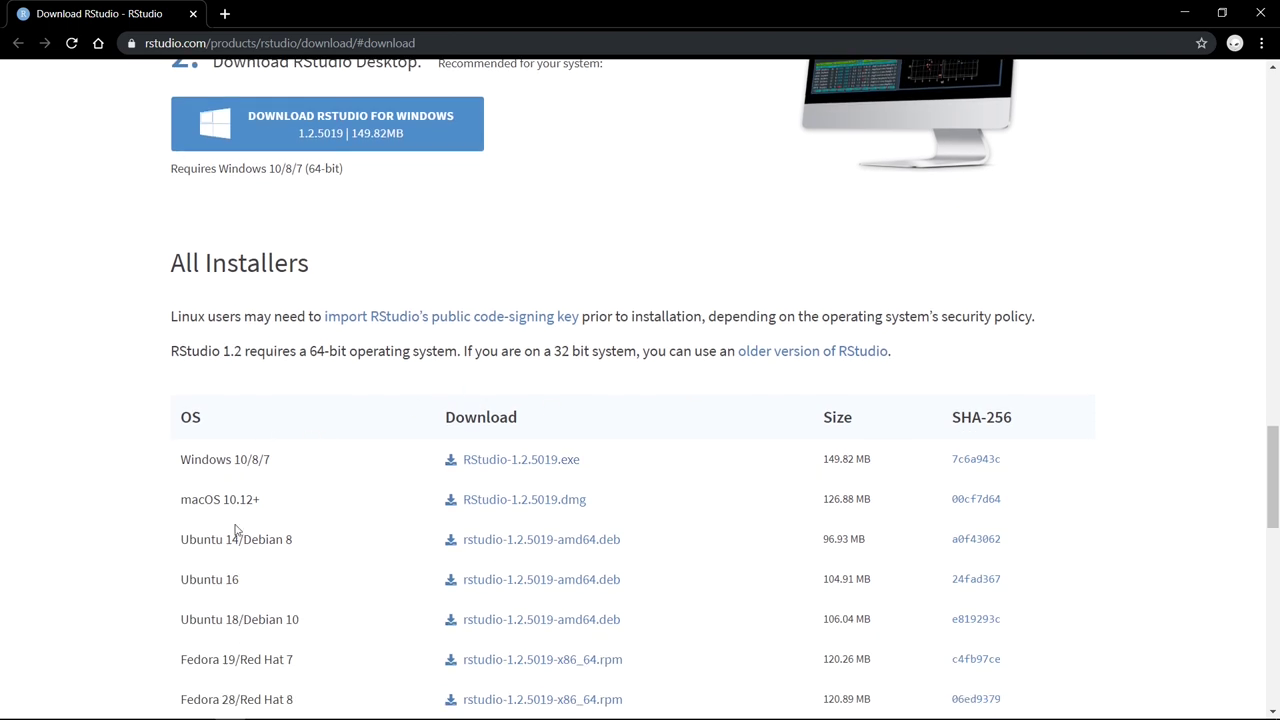
left_click(536, 462)
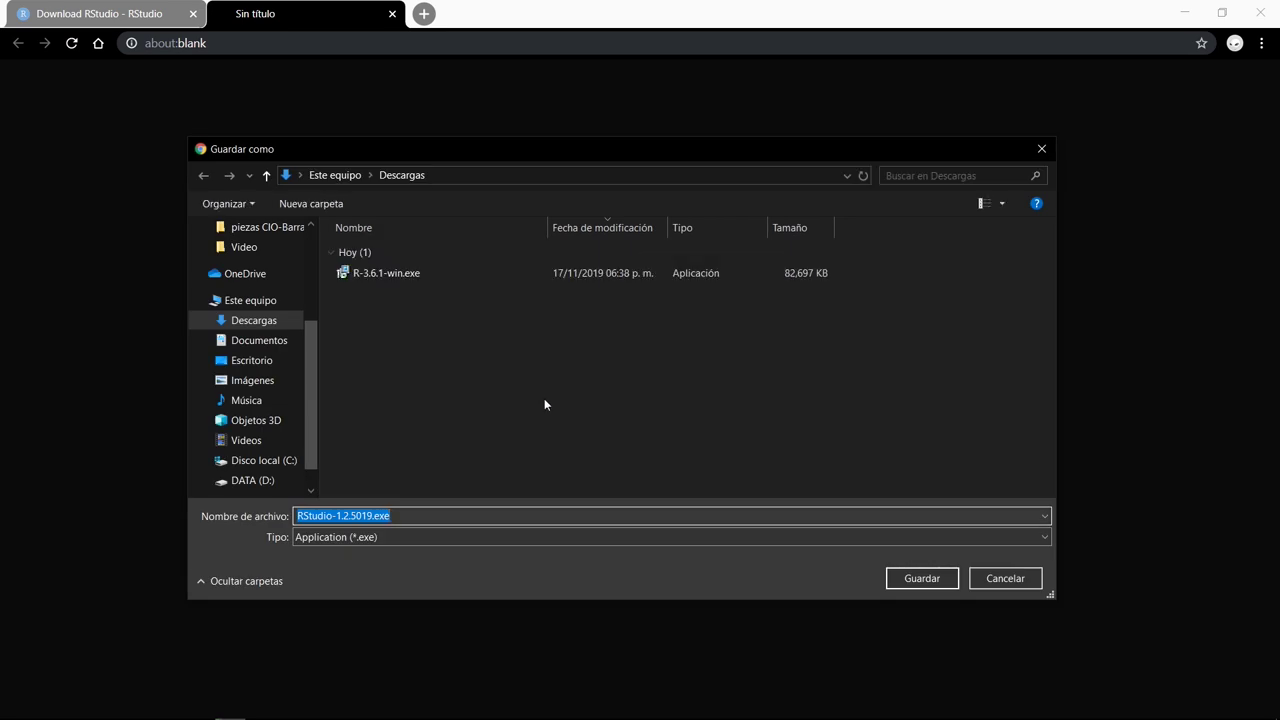
left_click(926, 580)
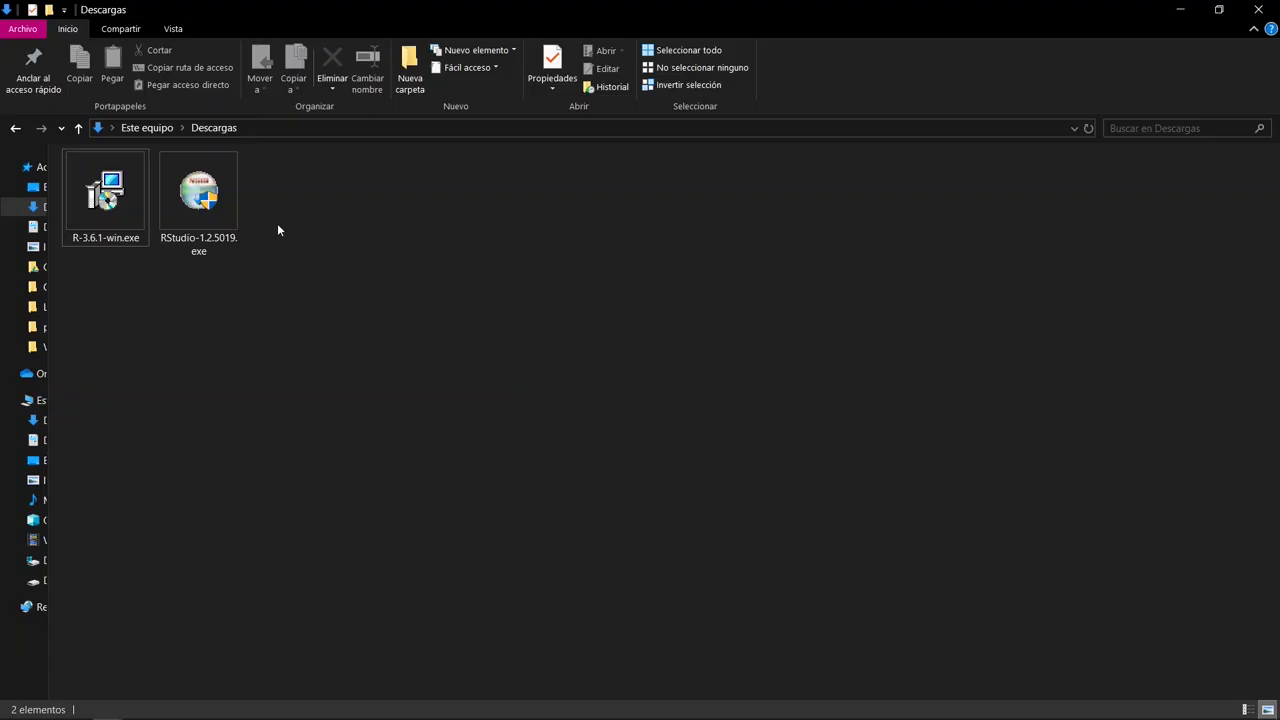
- In File Explorer, run RStudio-1.2.5019.exe as administrator and allow it to make changes to the device
left_click(192, 203)
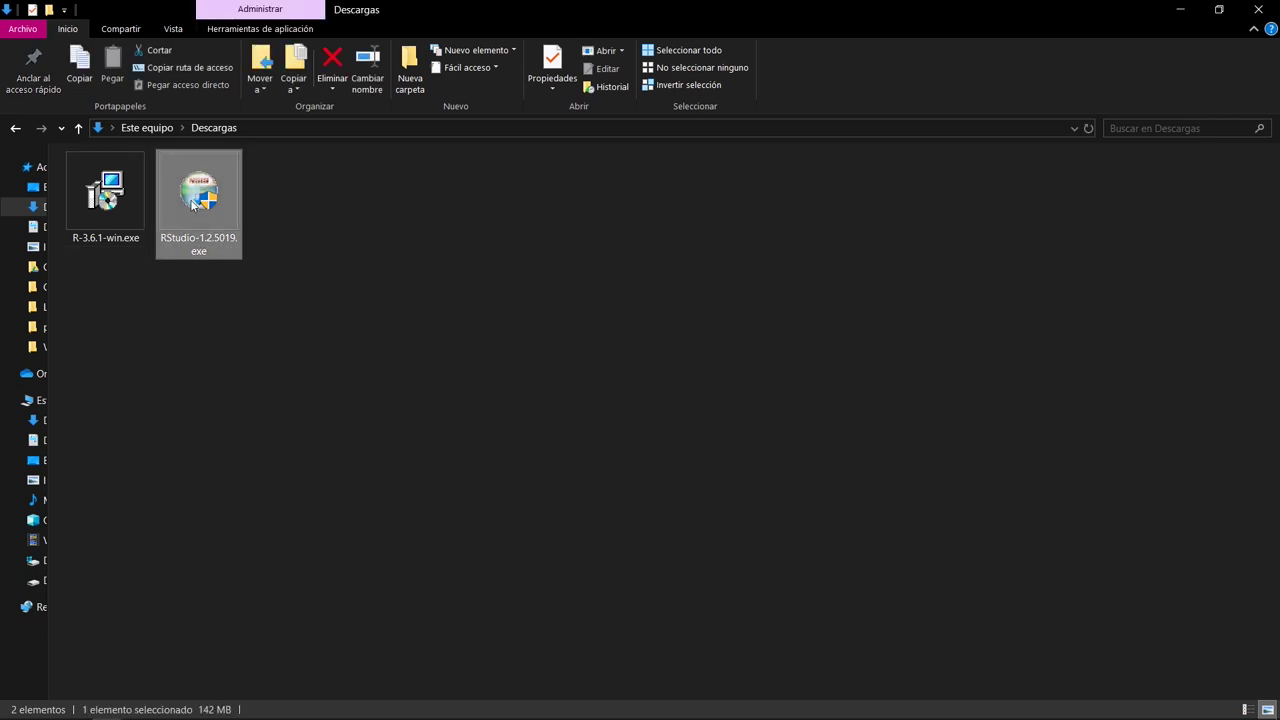
right_click(192, 202)
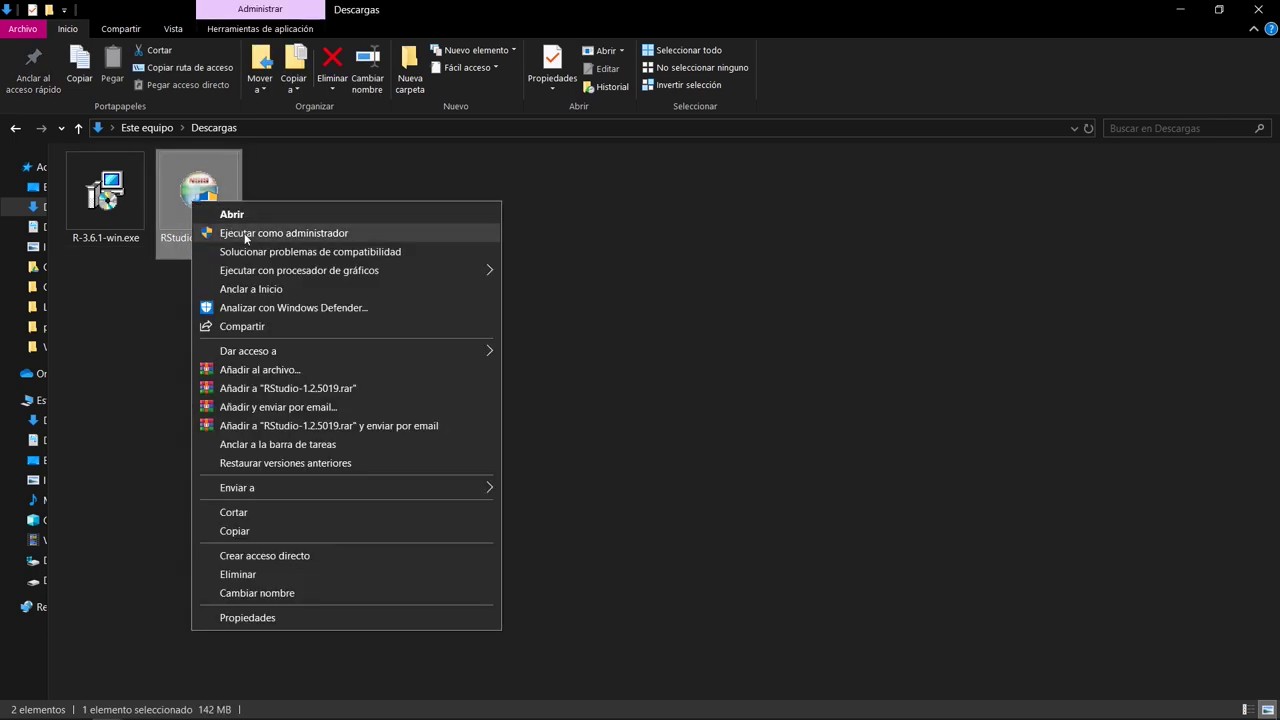
left_click(284, 233)
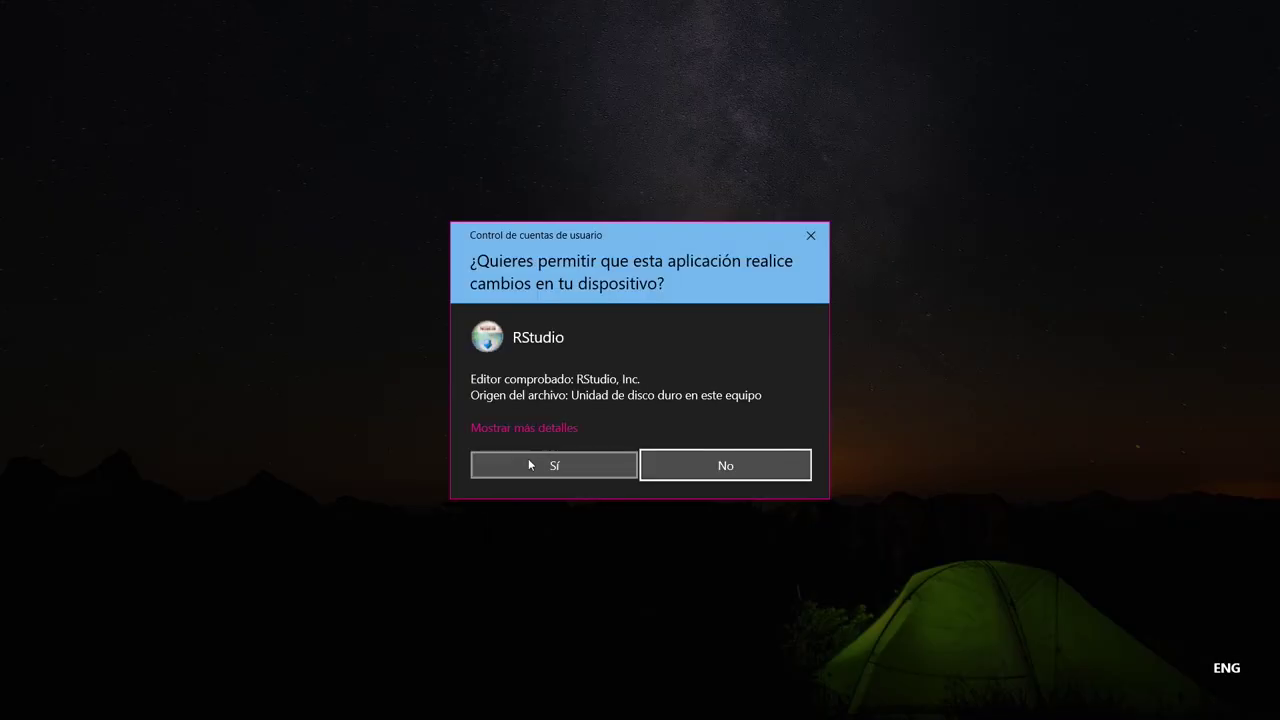
left_click(529, 462)
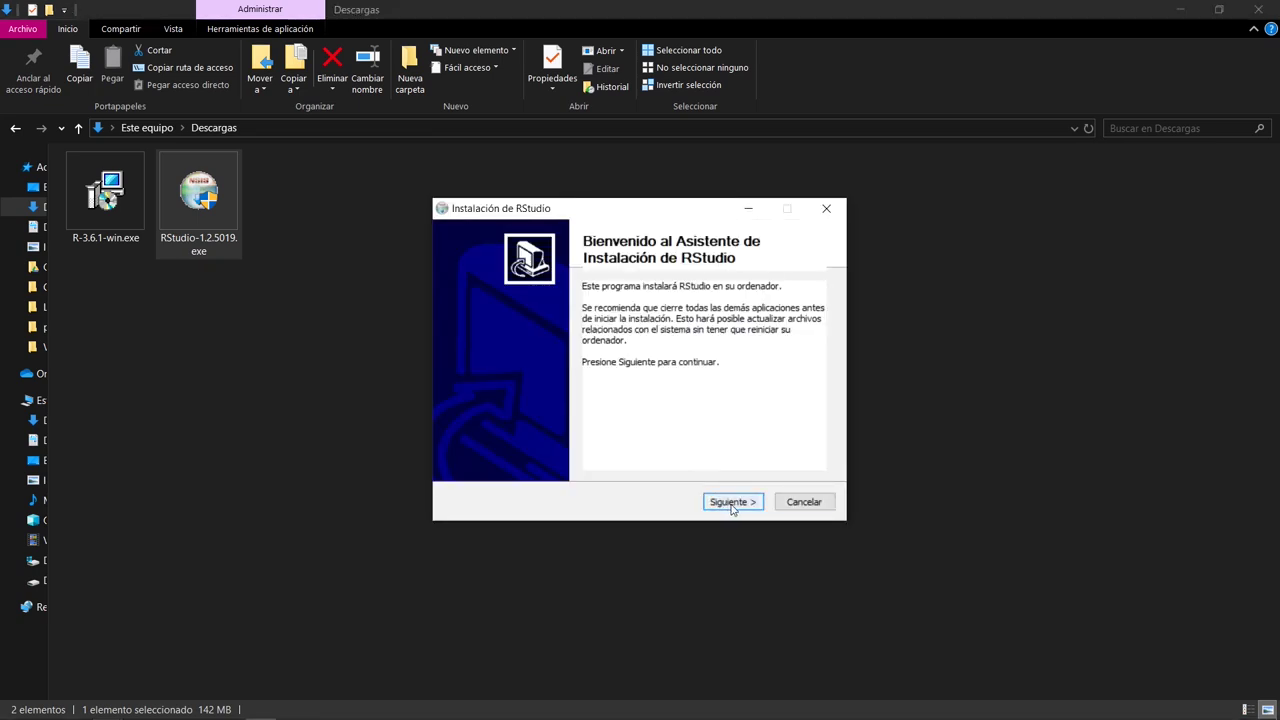
- Install RStudio in C:\Program Files\RStudio with Start Menu folder RStudio, and close the finished installation wizard
left_click(732, 502)
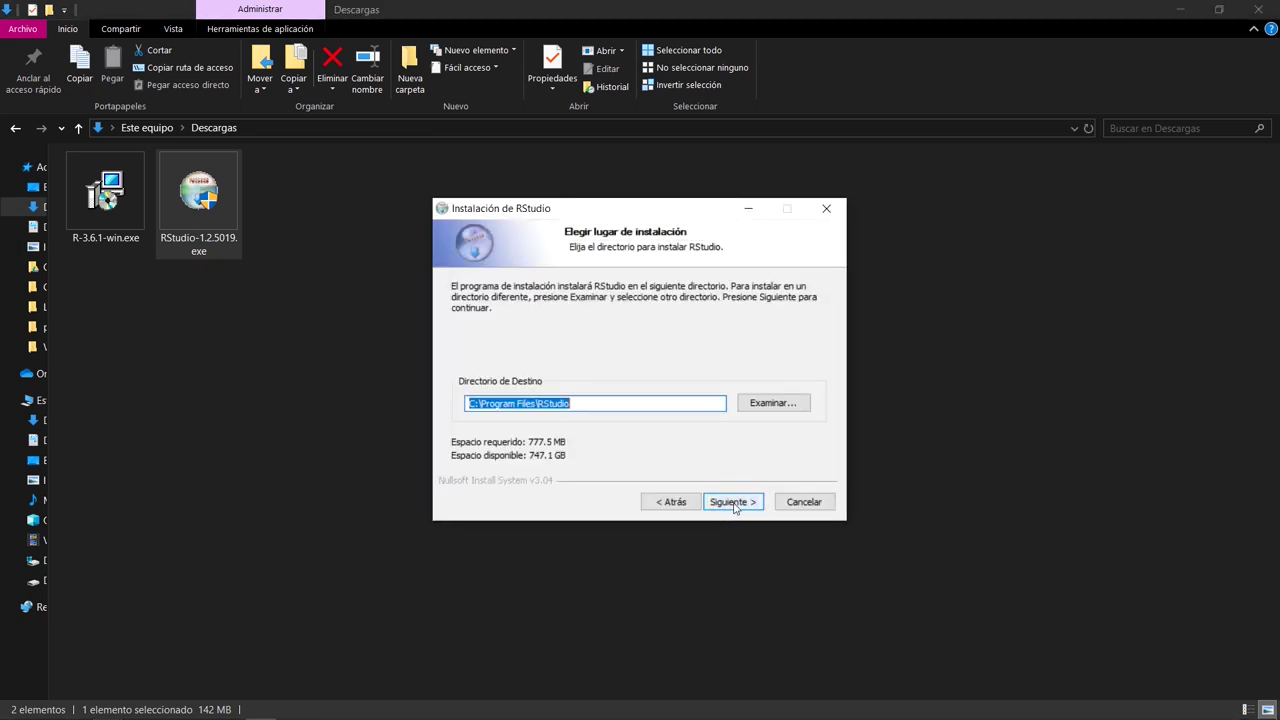
left_click(732, 502)
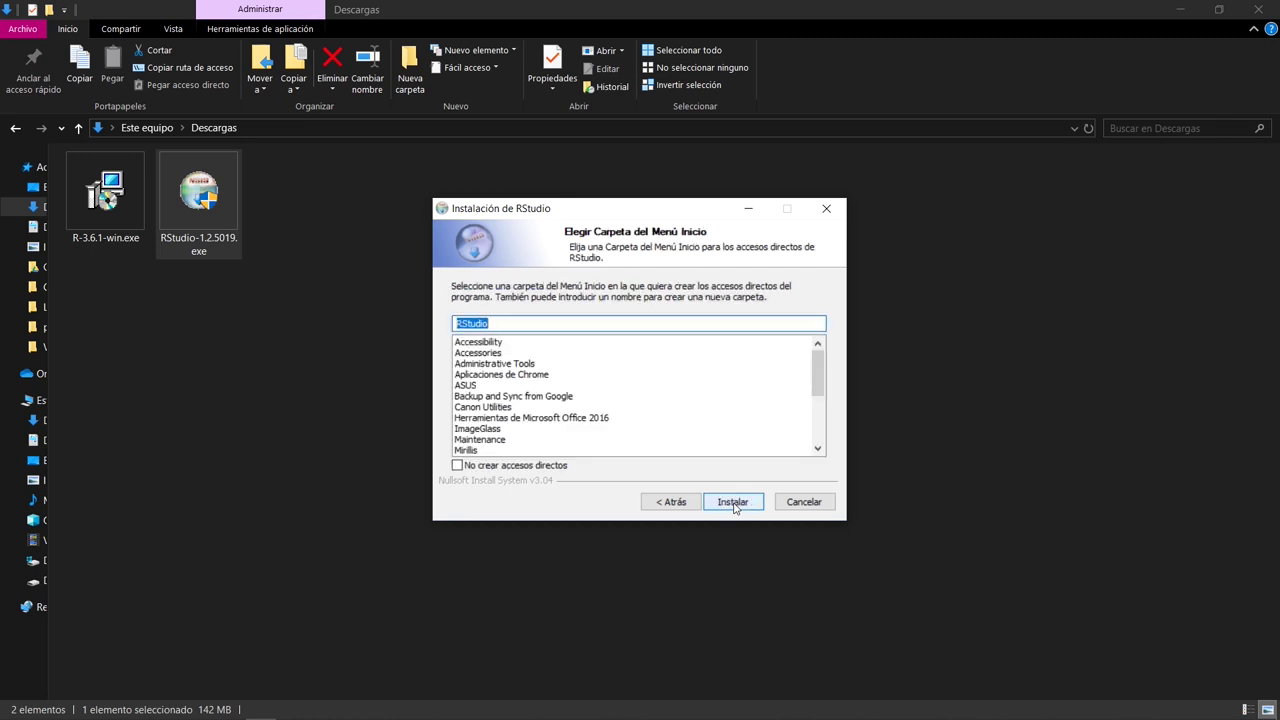
left_click(733, 502)
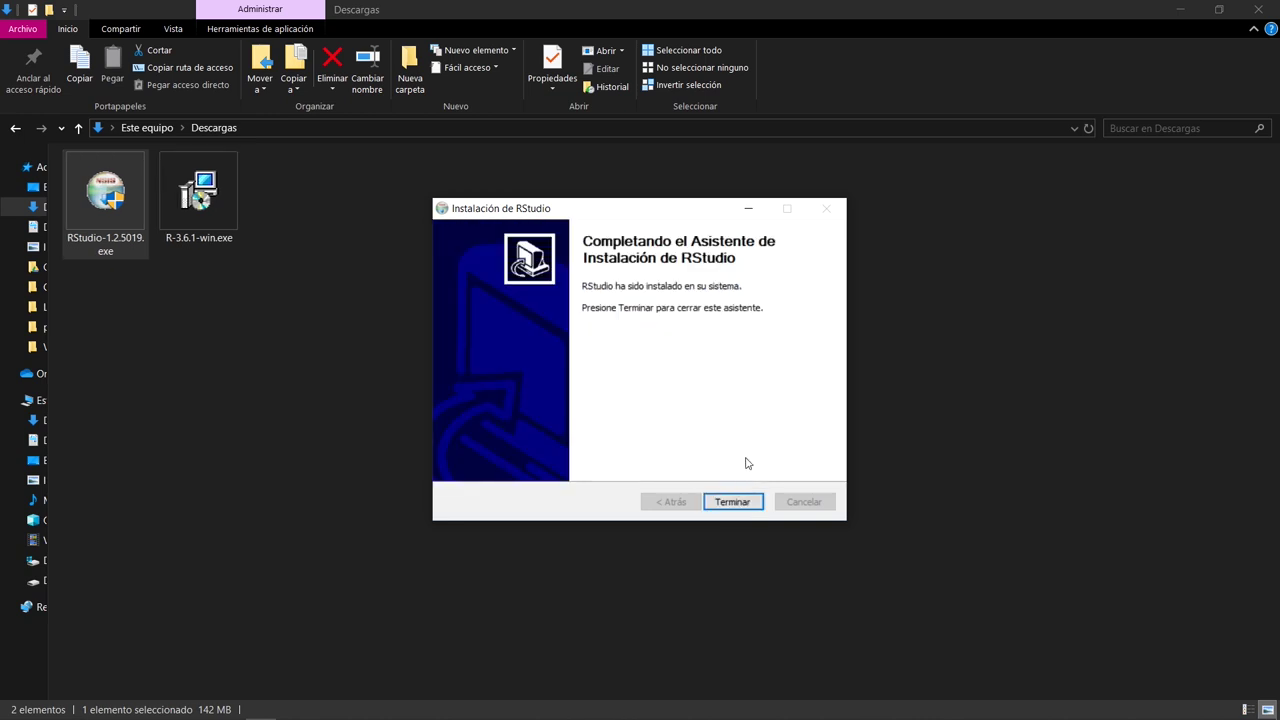
left_click(736, 502)
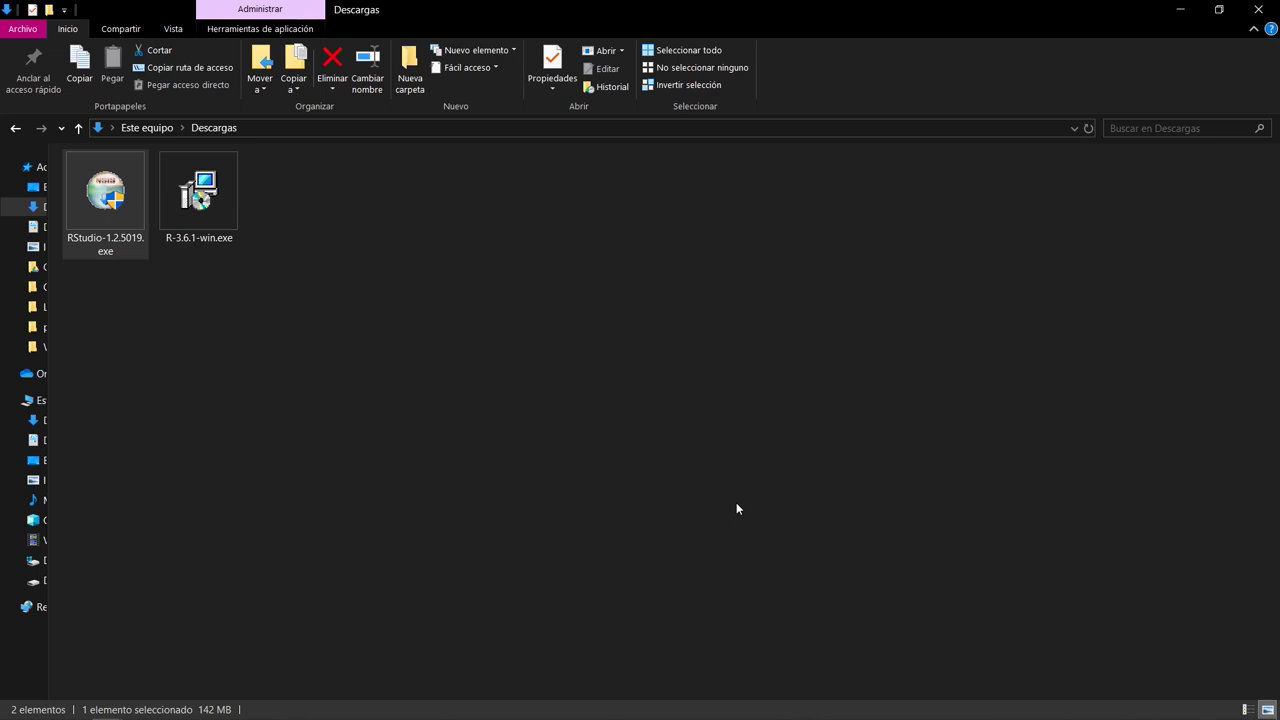
- Launch RStudio from its folder among the installed Windows programs and maximize its window
left_click(14, 707)
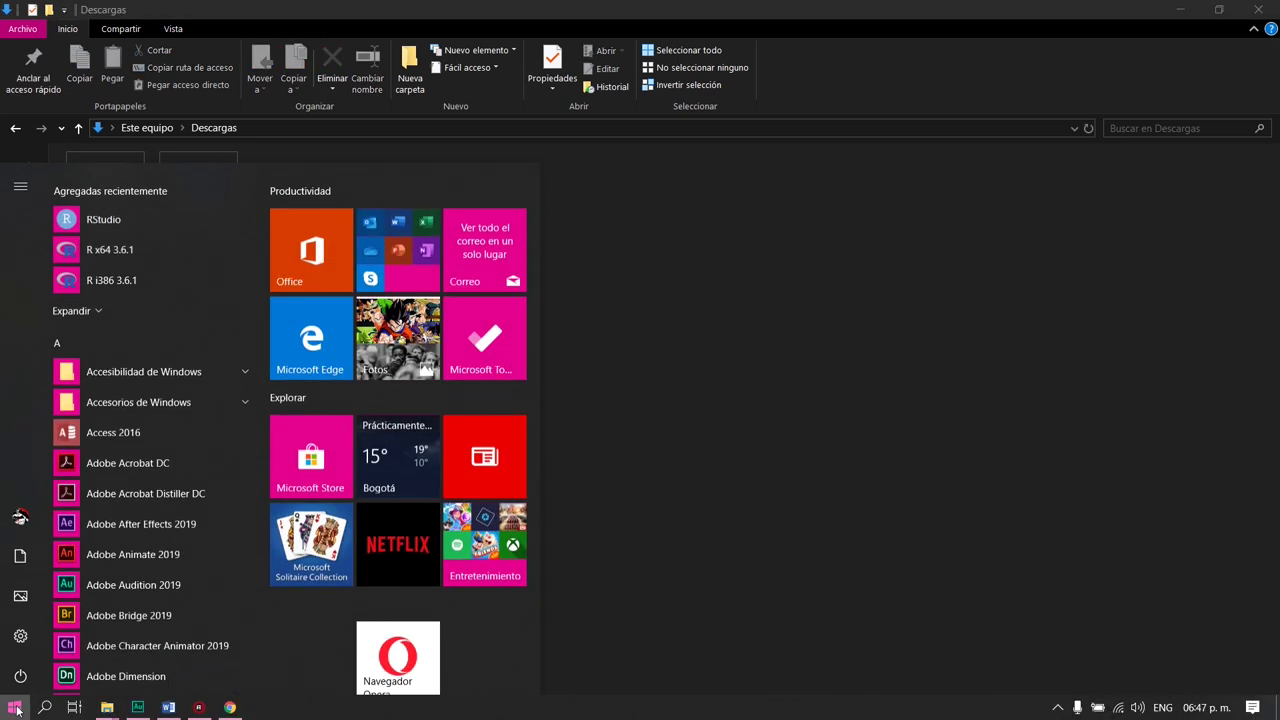
scroll(117, 444, "down", 5)
scroll(117, 444, "down", 10)
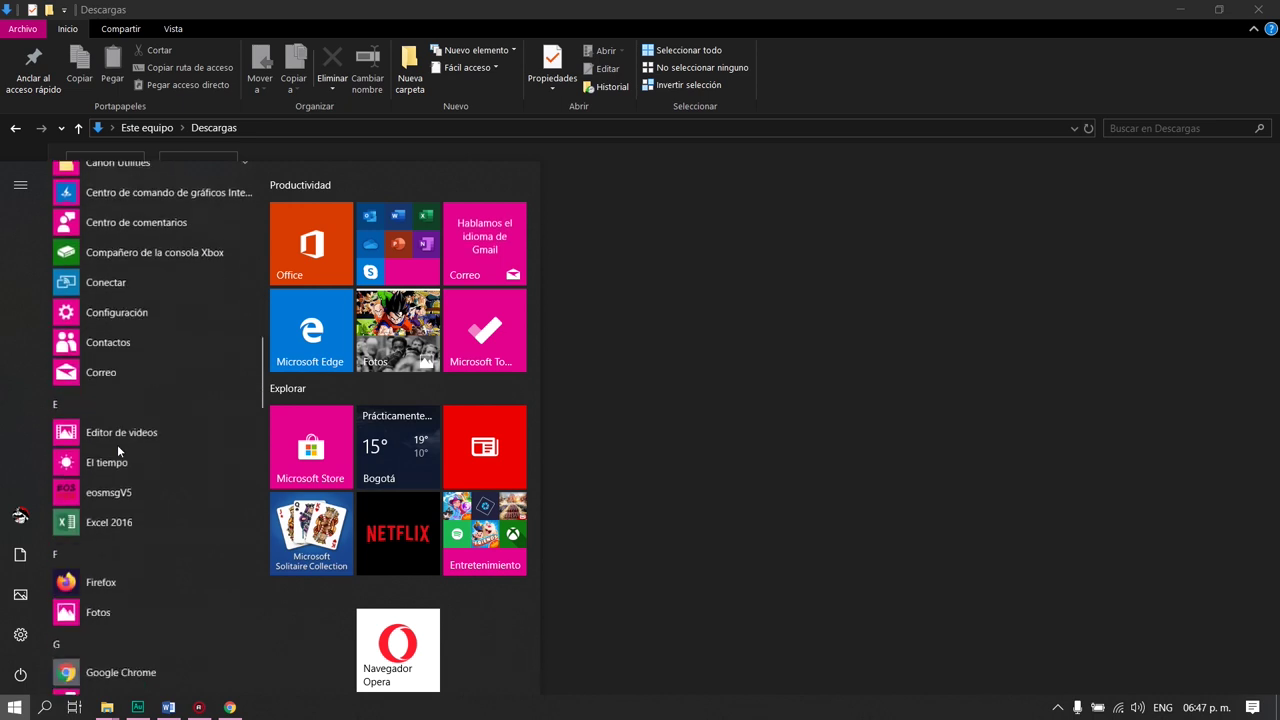
scroll(117, 444, "down", 10)
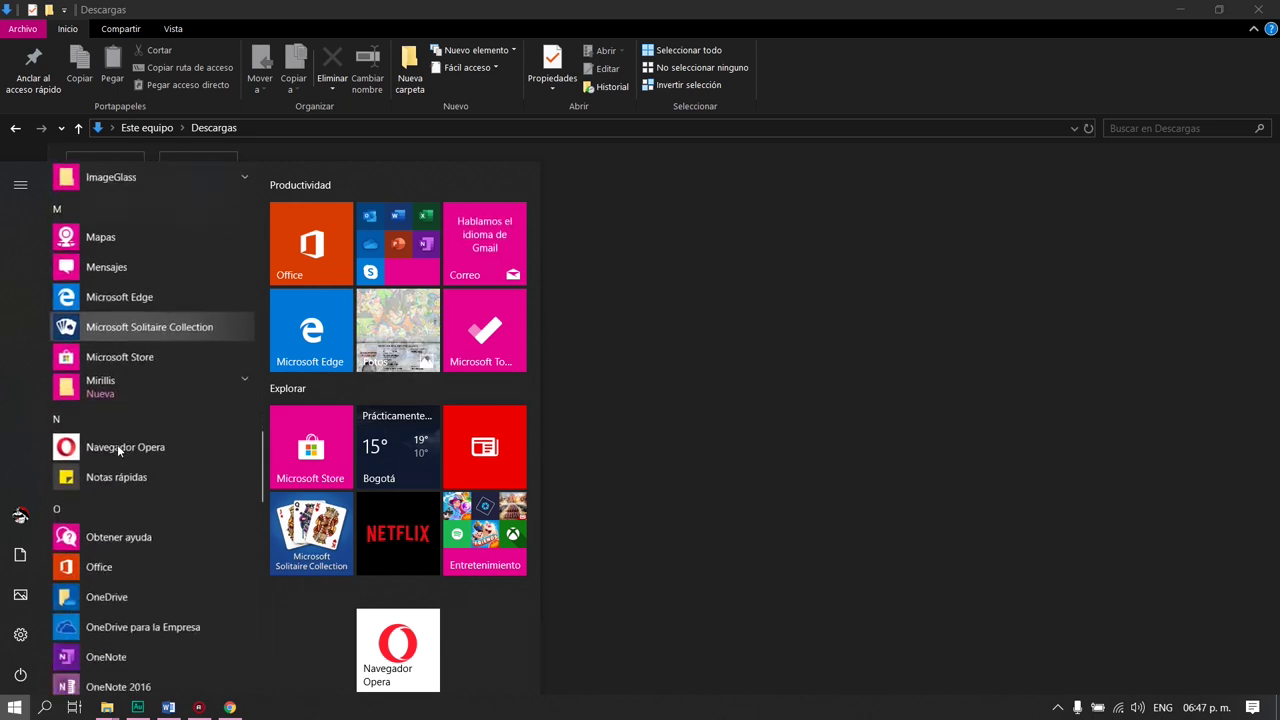
scroll(117, 444, "down", 5)
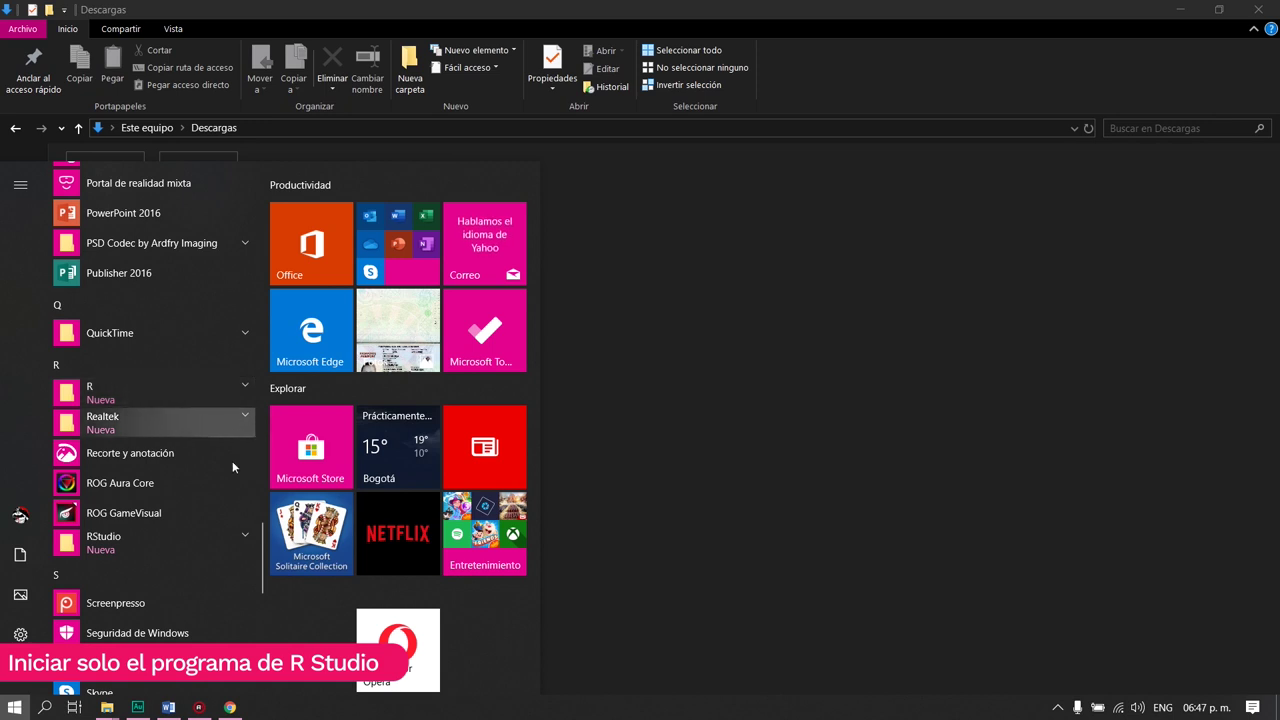
scroll(171, 505, "down", 2)
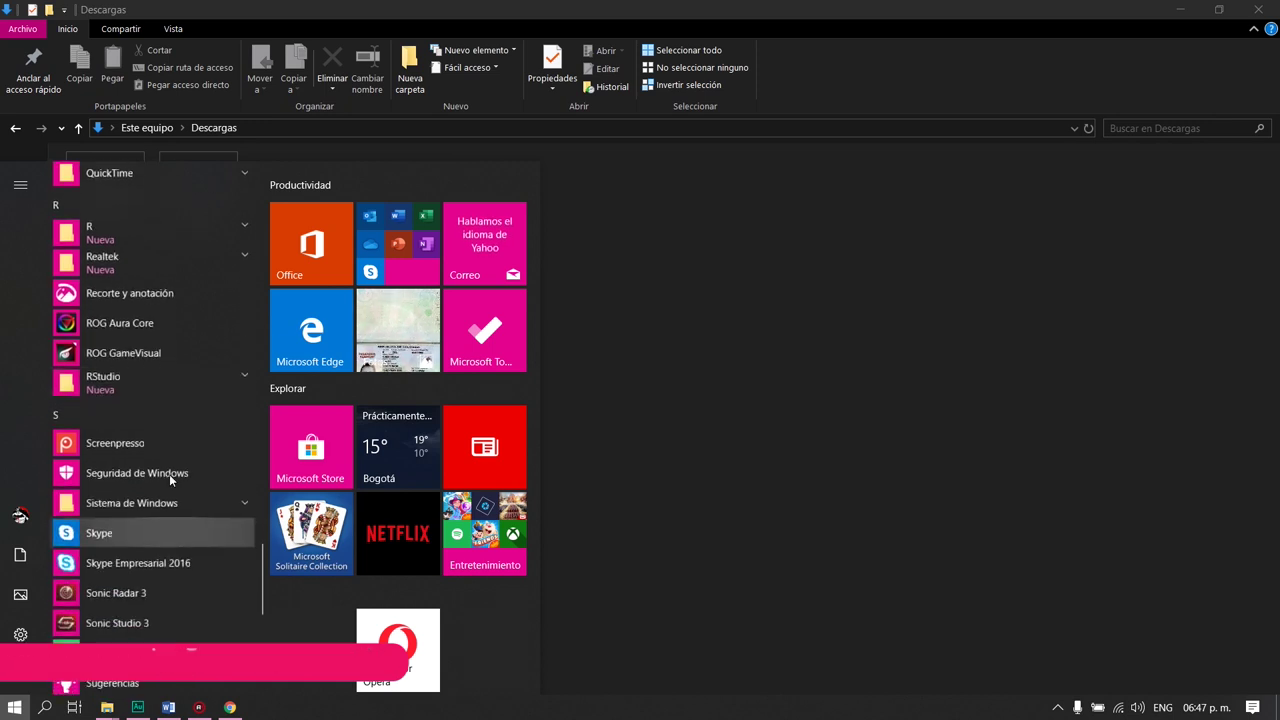
left_click(241, 375)
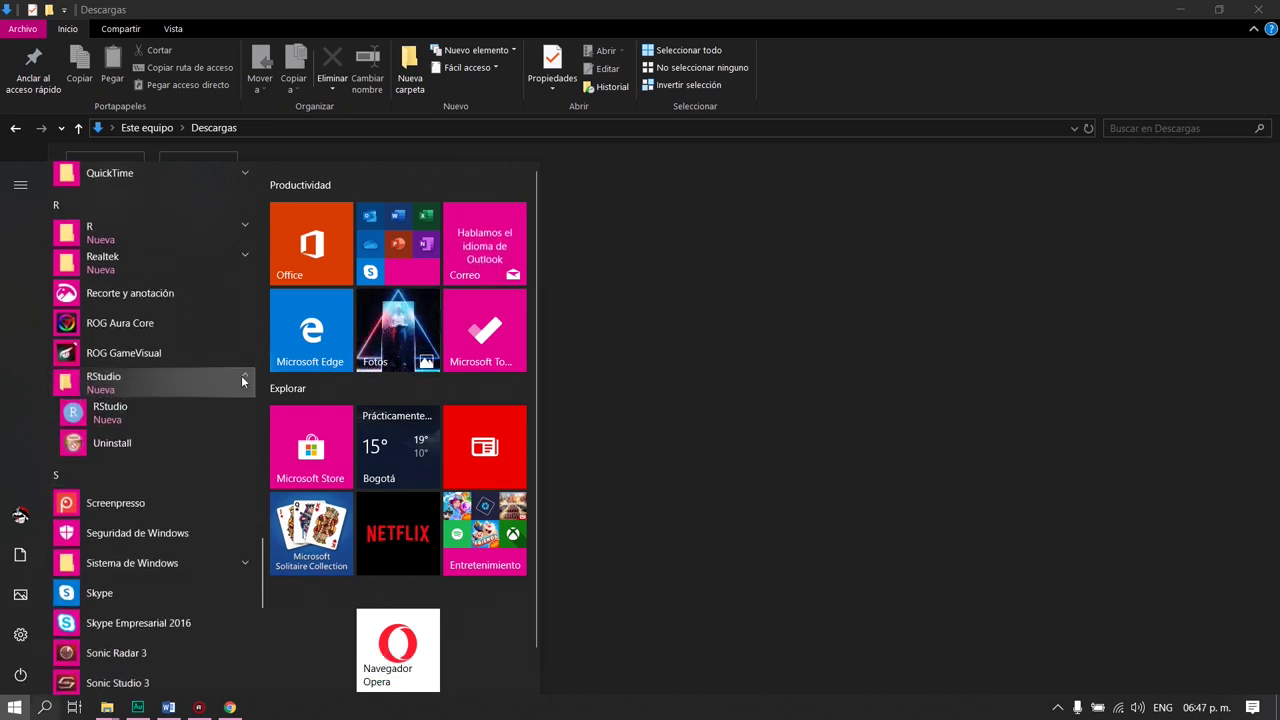
left_click(110, 412)
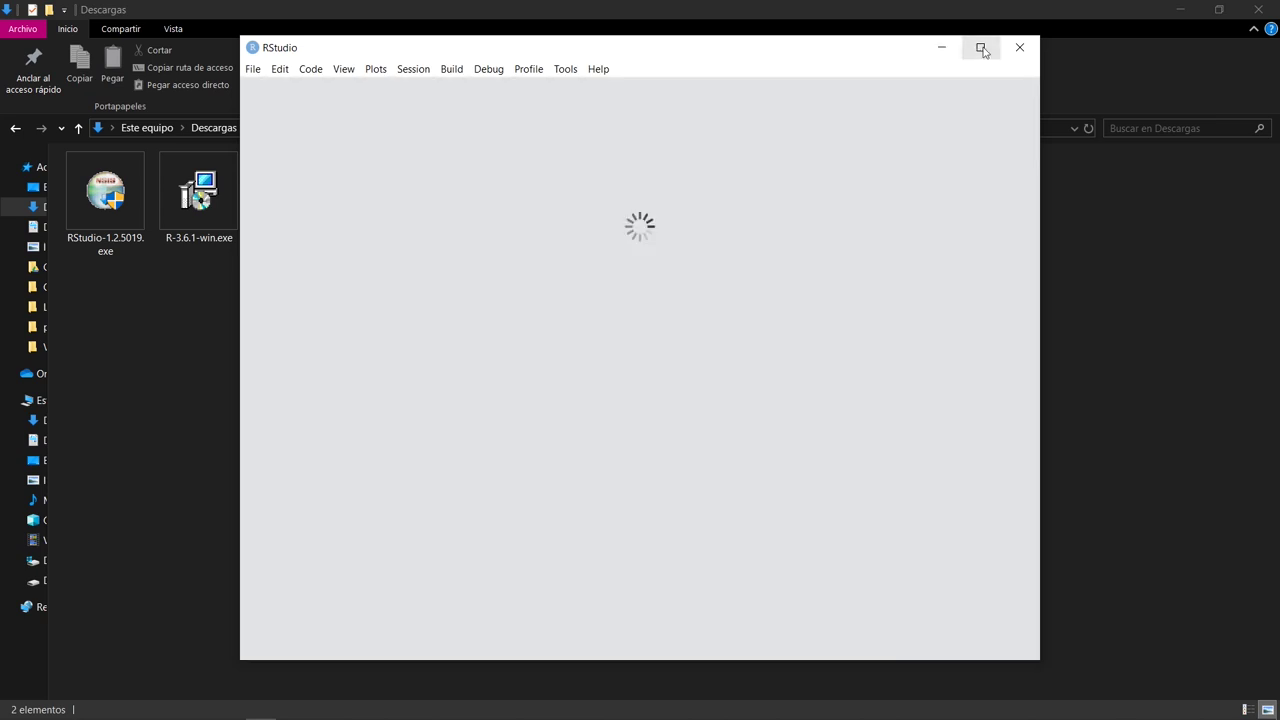
left_click(980, 46)
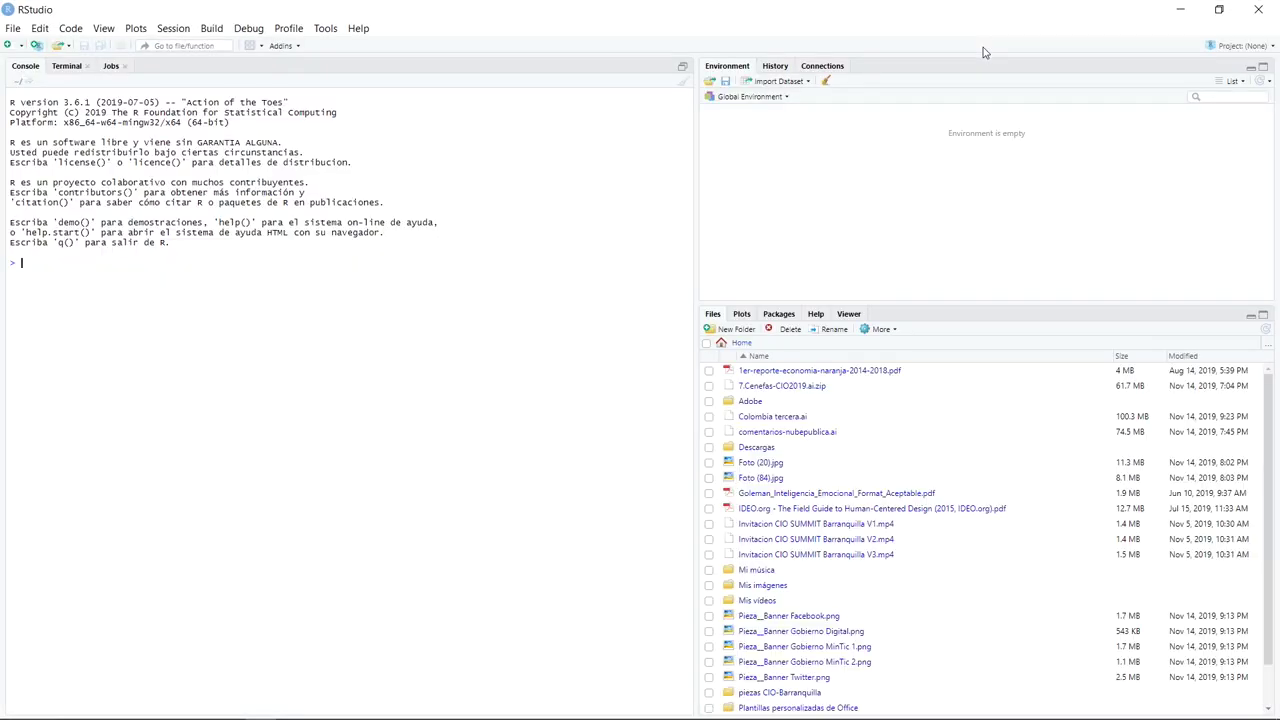